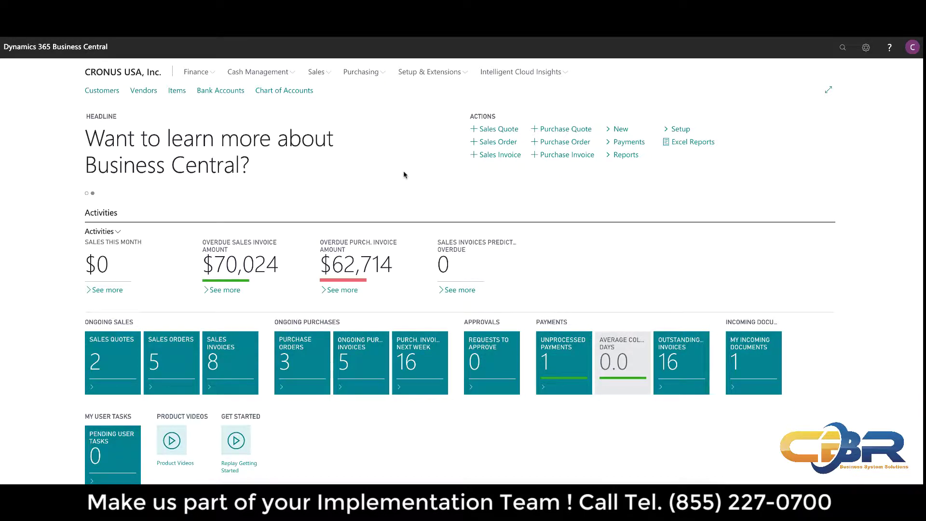
# Open the 1928-P Amsterdam Lamp with Base item card from Items and check its last direct cost.
pyautogui.click(182, 93)
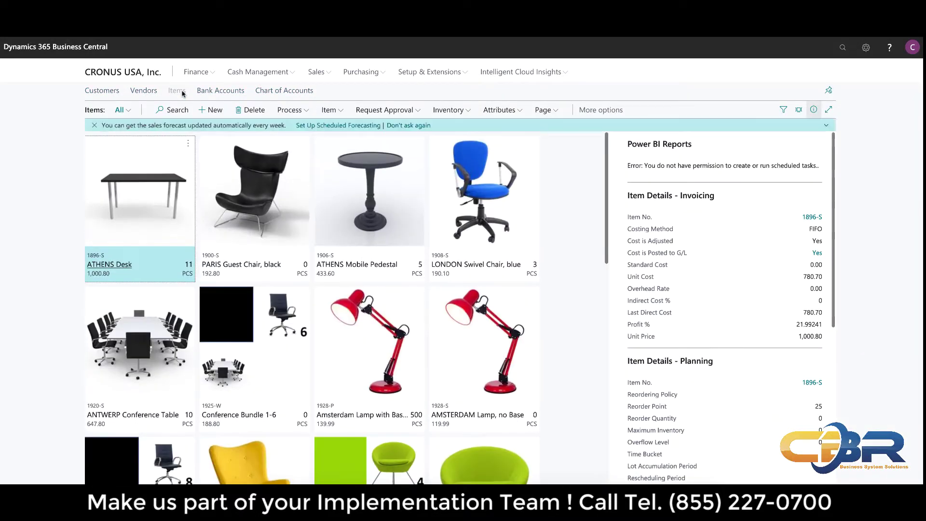
pyautogui.click(375, 335)
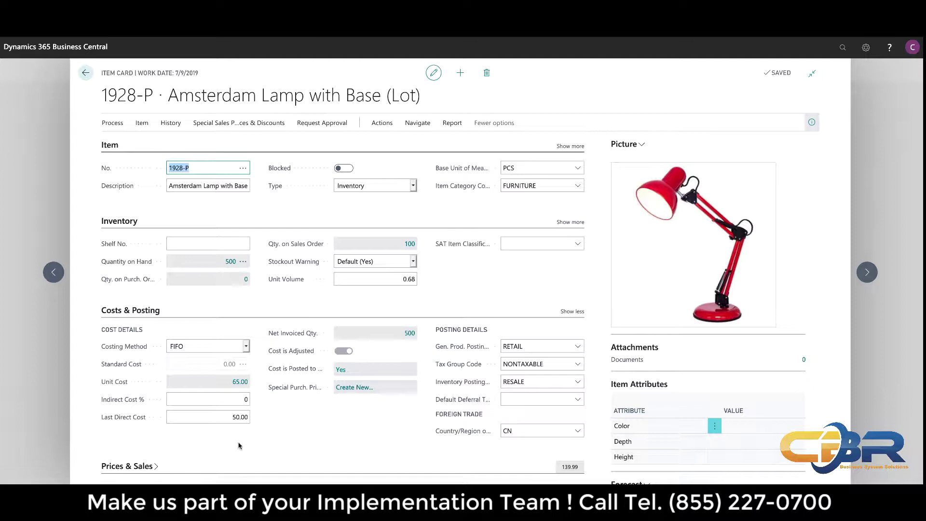
pyautogui.click(225, 418)
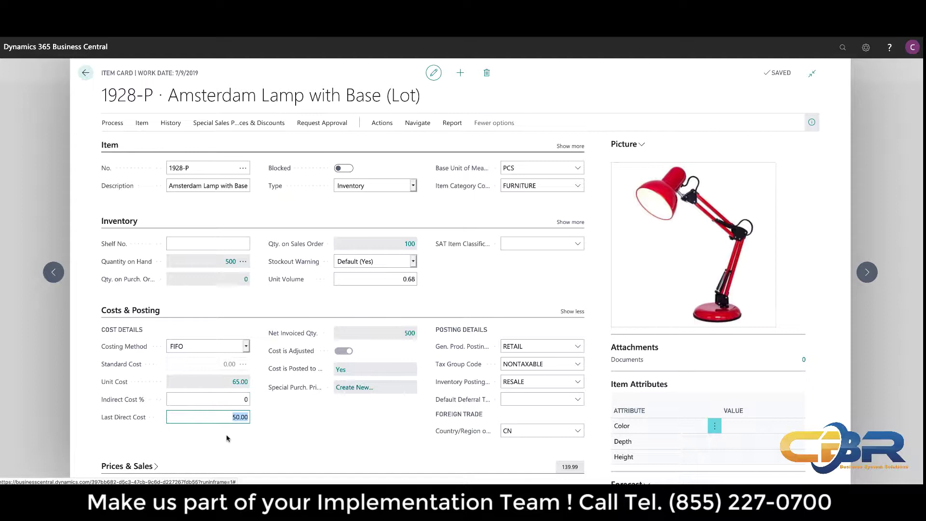
pyautogui.click(220, 421)
pyautogui.moveTo(226, 420); pyautogui.dragTo(273, 418)
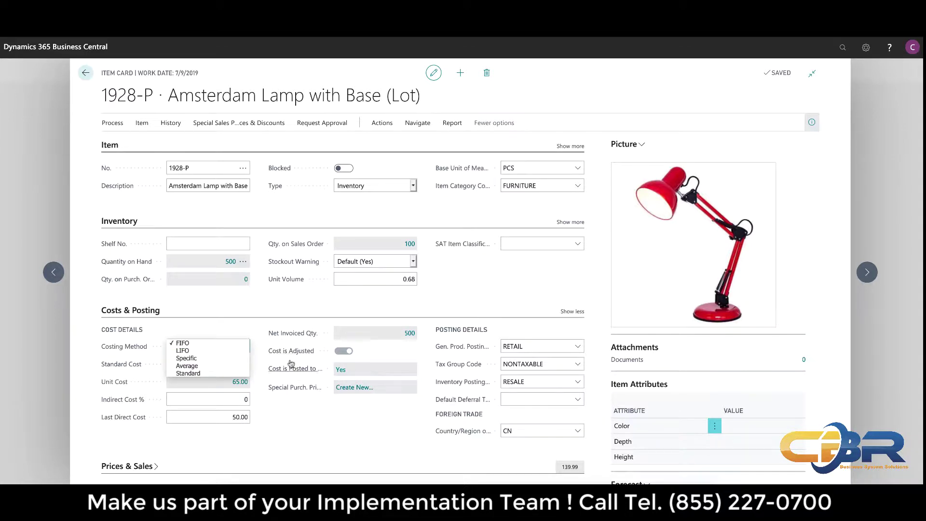
# Keep FIFO costing and bring up the item's History > Entries options under Actions > Navigate.
pyautogui.click(320, 406)
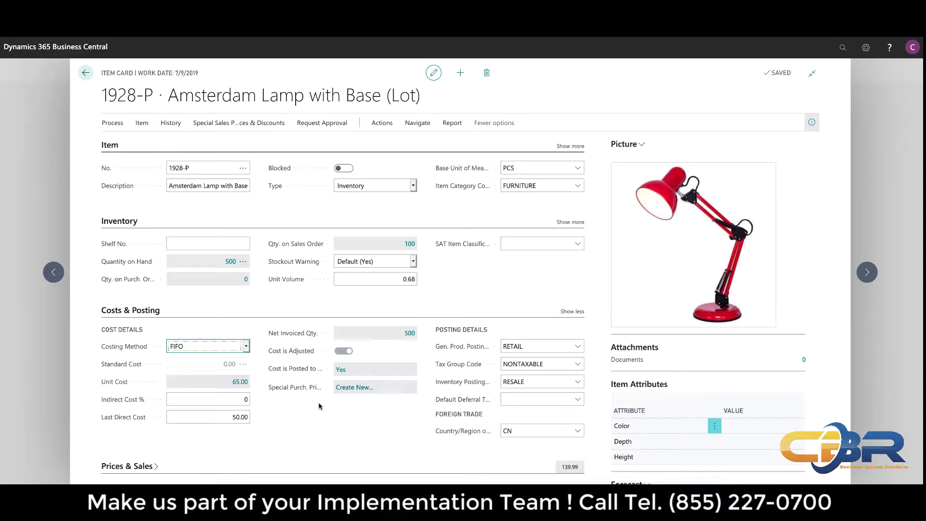
pyautogui.scroll(-3, 278, 443)
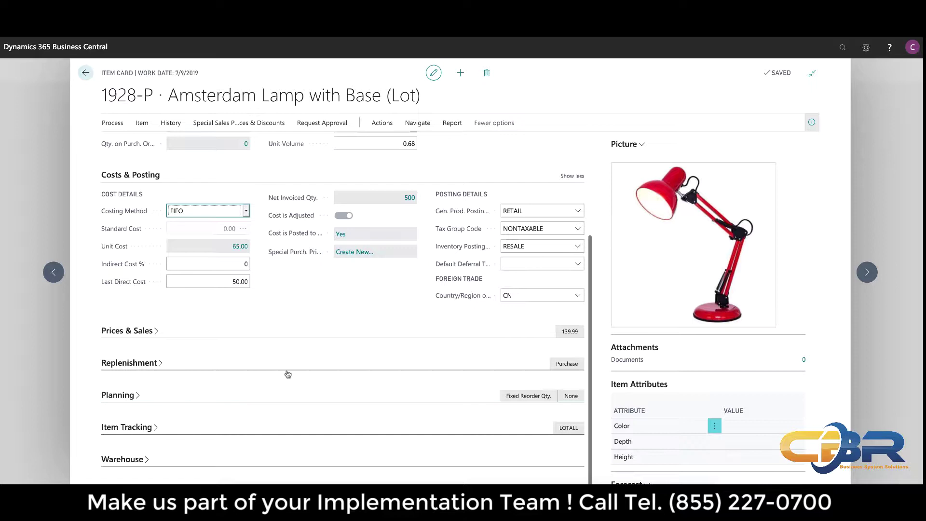
pyautogui.scroll(3, 273, 325)
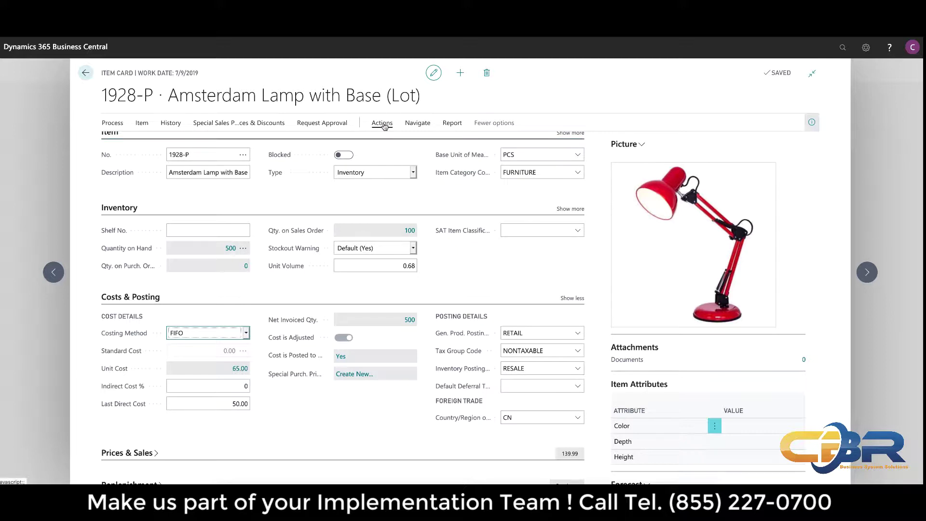
pyautogui.click(384, 126)
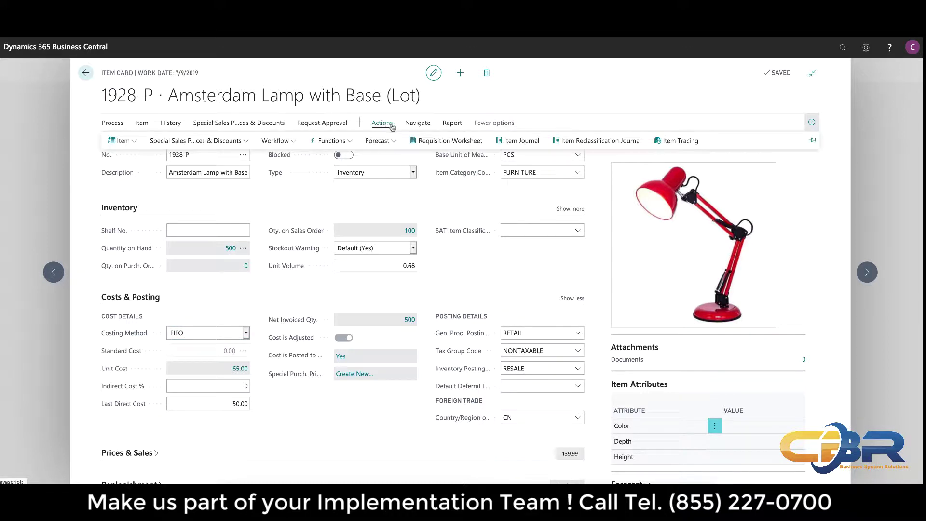
pyautogui.click(410, 124)
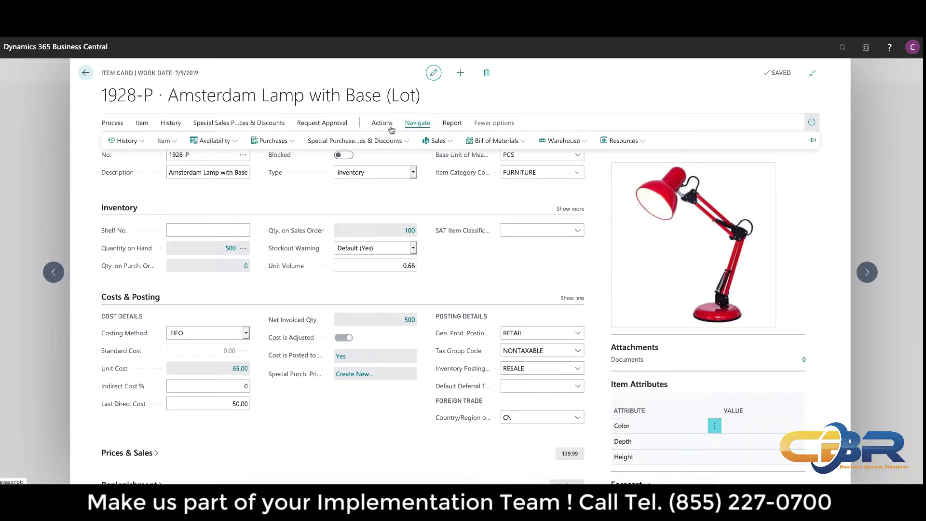
pyautogui.click(144, 144)
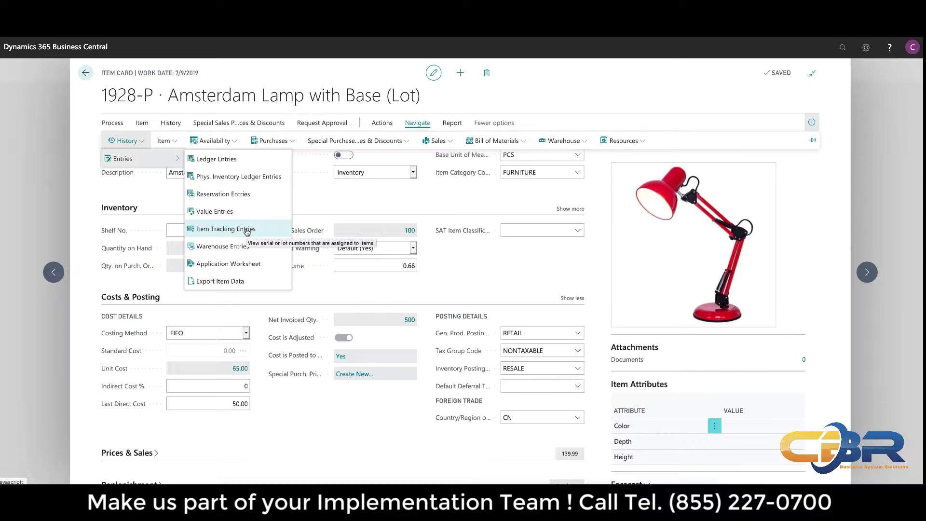
# Show Item Tracking Entries, listing lot LOTNO1234 with 200 and LOTB-12345 with 300.
pyautogui.click(247, 231)
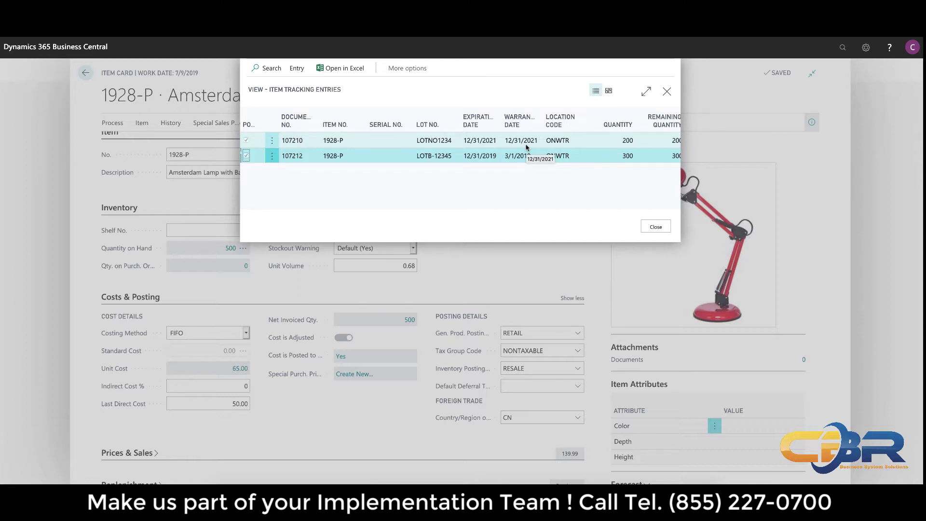
# Close the tracking entries, return to the Items list and search pages for 'item jour'.
pyautogui.click(644, 230)
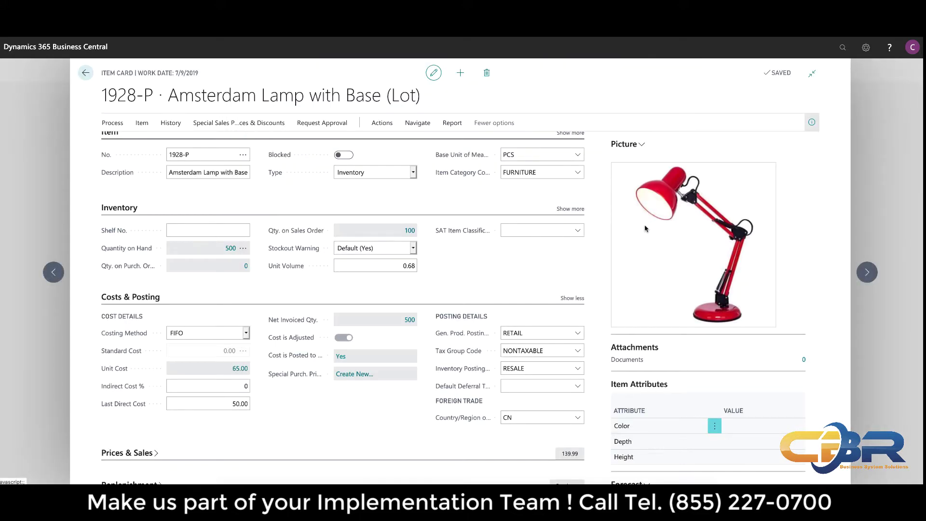
pyautogui.click(85, 73)
pyautogui.click(843, 49)
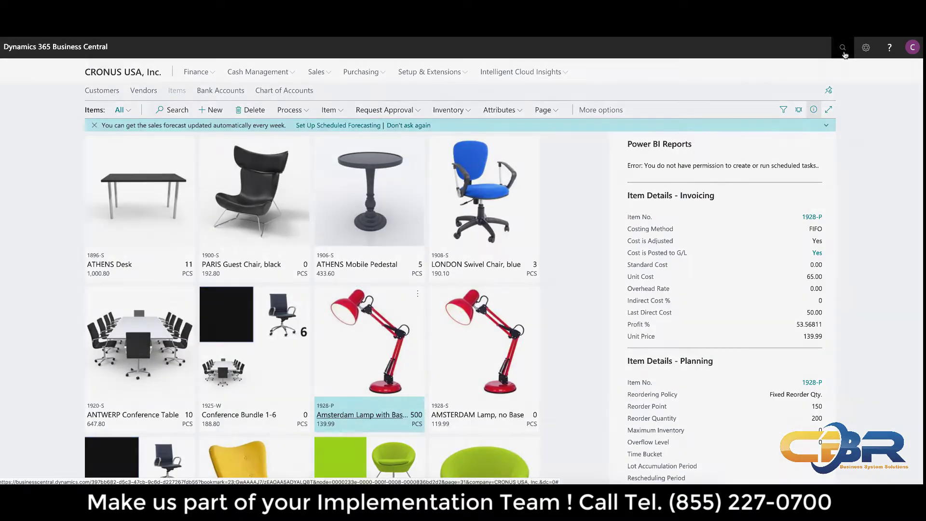
pyautogui.write('item')
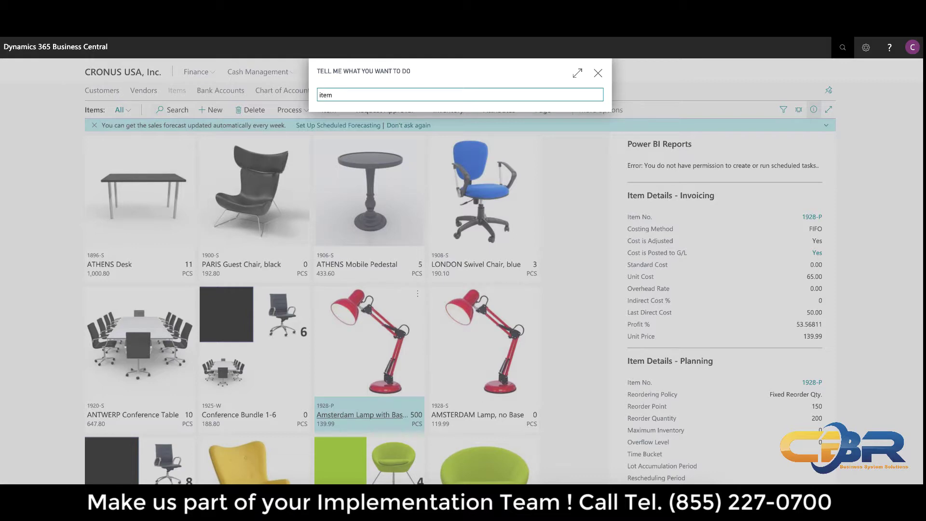
pyautogui.write(' jour')
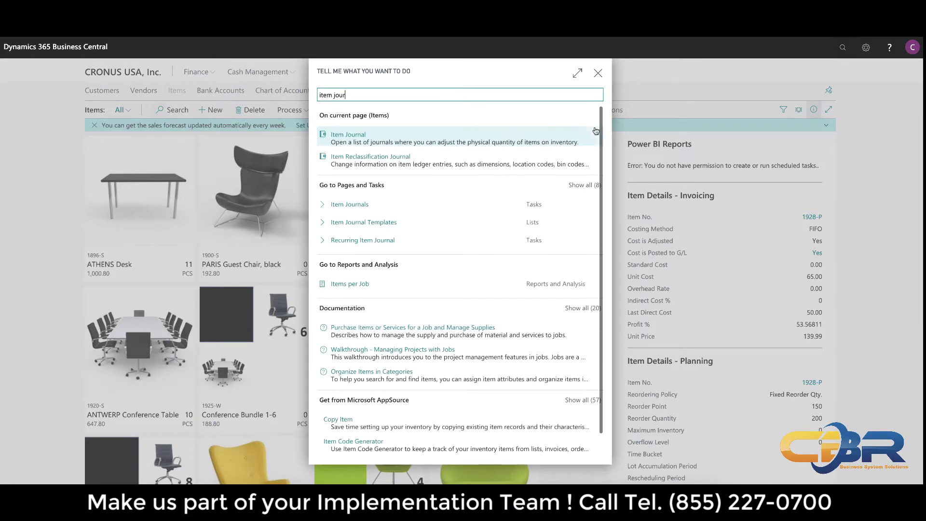
# Open the Item Journal and set the 10 PCS 1928-P line's entry type to Negative Adjmt.
pyautogui.click(357, 140)
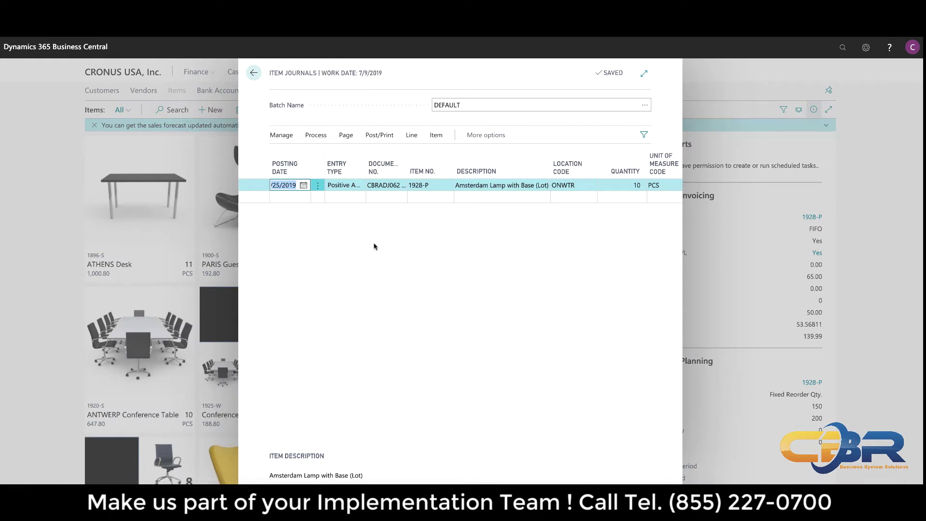
pyautogui.press('Tab')
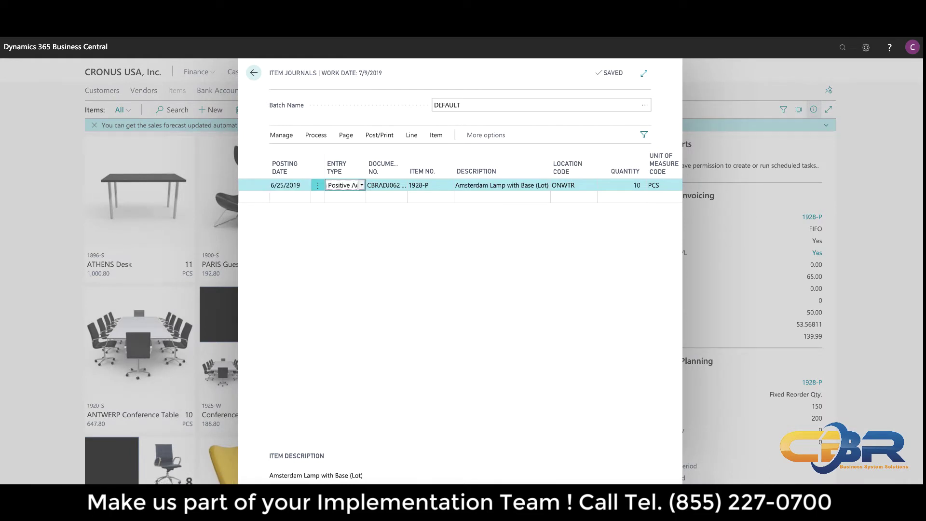
pyautogui.click(362, 185)
pyautogui.click(359, 194)
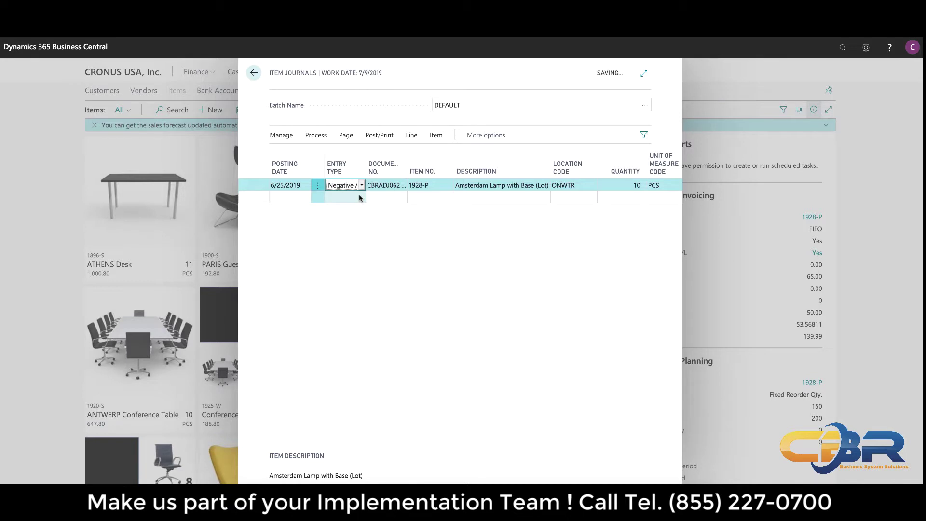
pyautogui.click(456, 188)
pyautogui.press('Tab')
pyautogui.press('Tab')
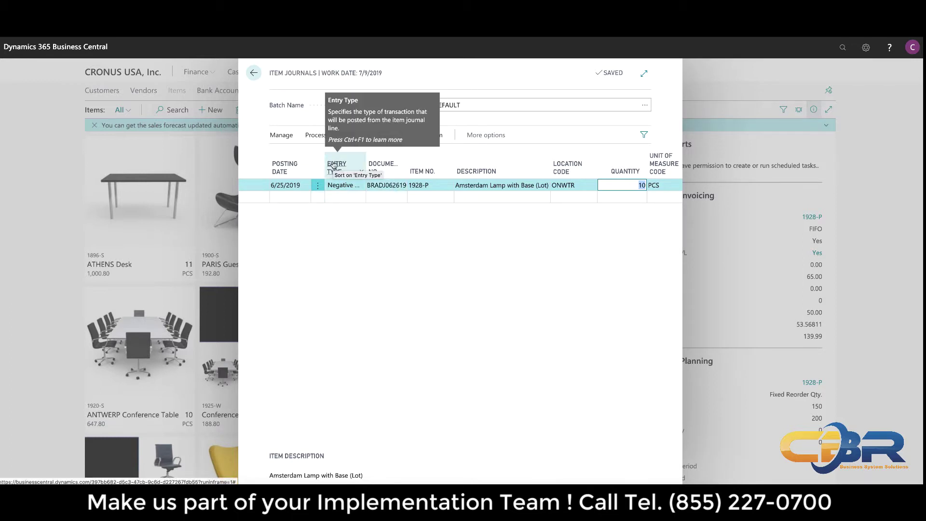
# Pick lot LOTB-12345 in the line's Item Tracking Lines and close the dialog.
pyautogui.click(411, 135)
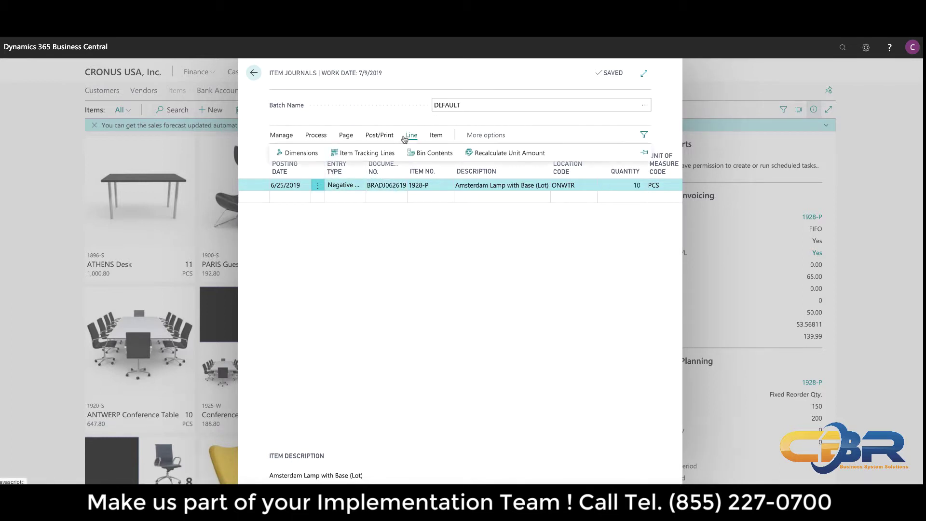
pyautogui.click(370, 153)
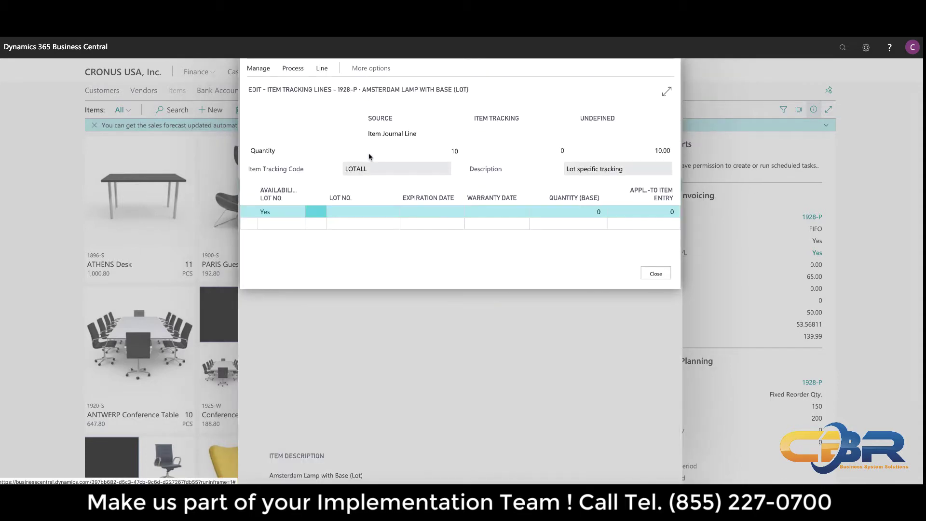
pyautogui.click(367, 215)
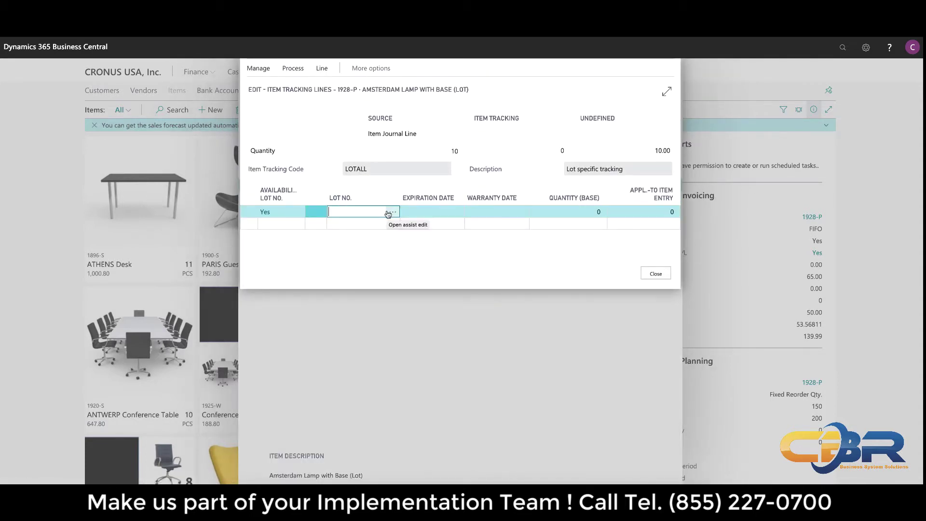
pyautogui.click(392, 215)
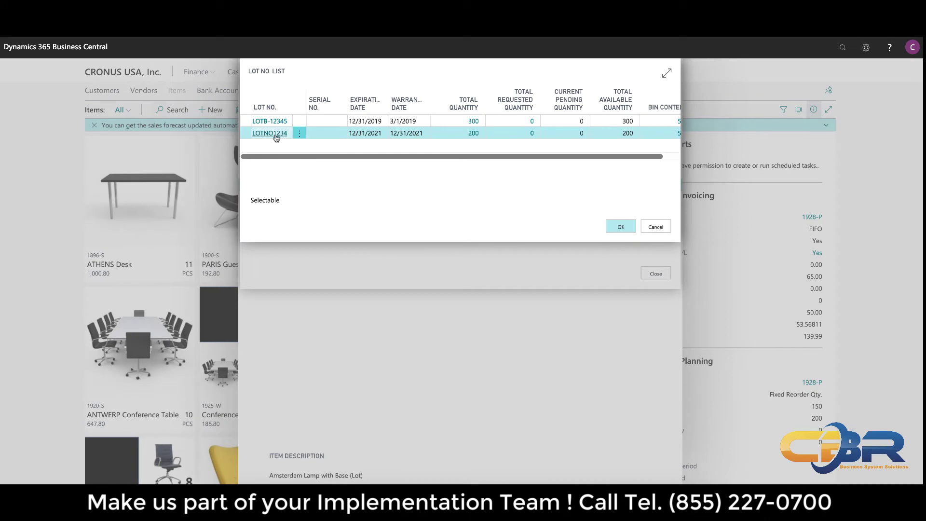
pyautogui.click(270, 121)
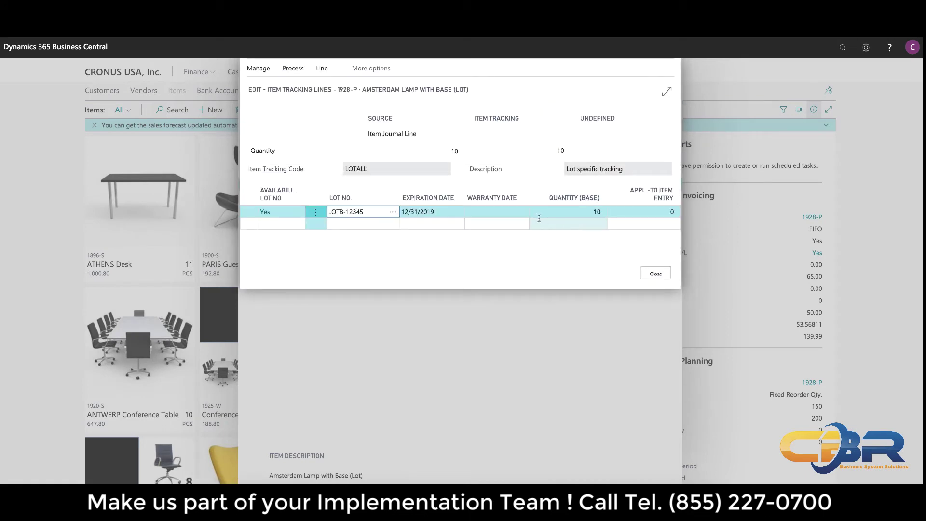
pyautogui.click(653, 274)
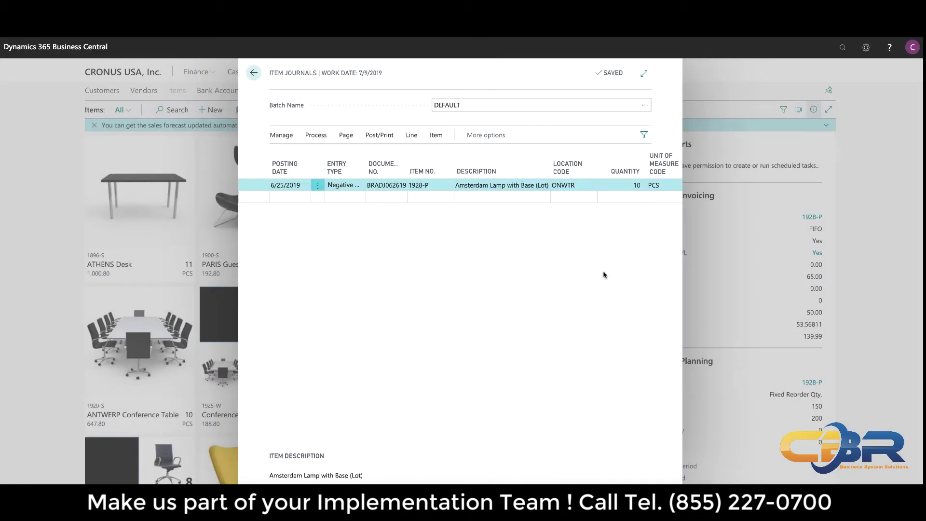
# Start a new journal line as a Positive Adjmt. for item 1928-P.
pyautogui.click(284, 197)
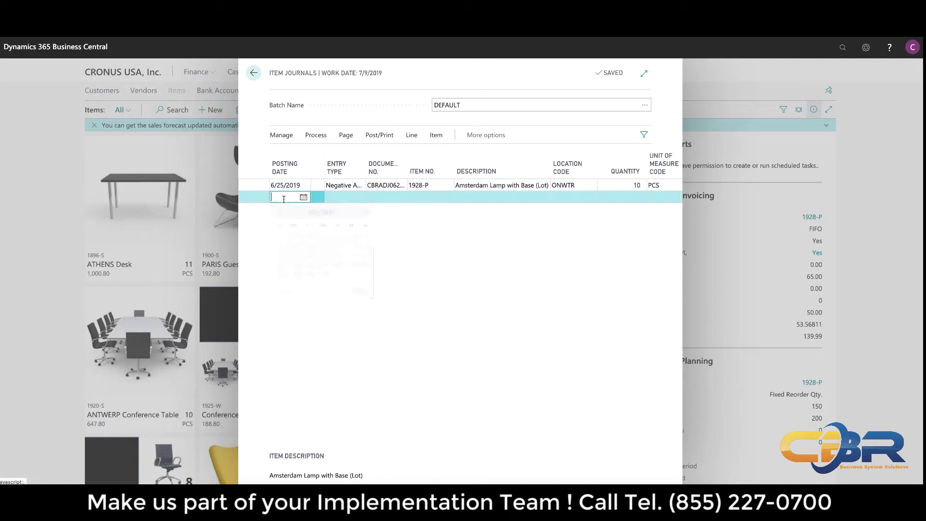
pyautogui.press('Tab')
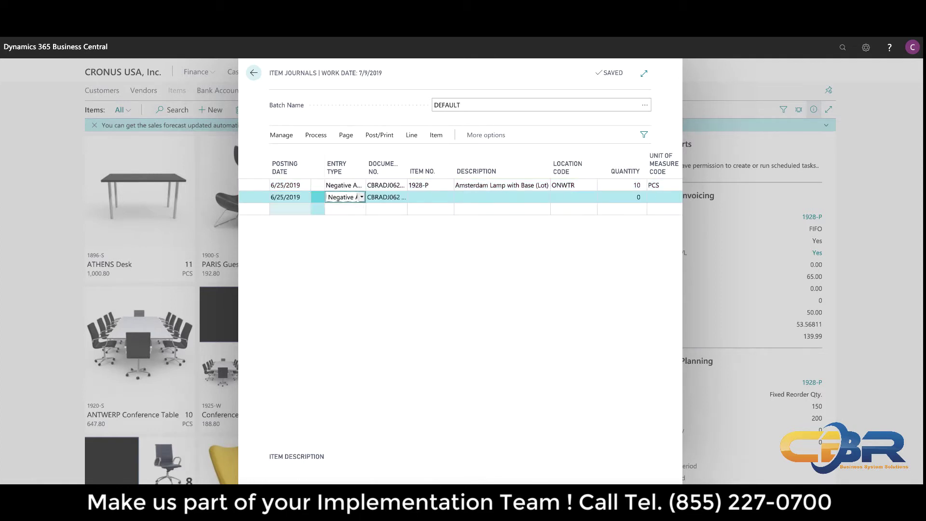
pyautogui.click(361, 196)
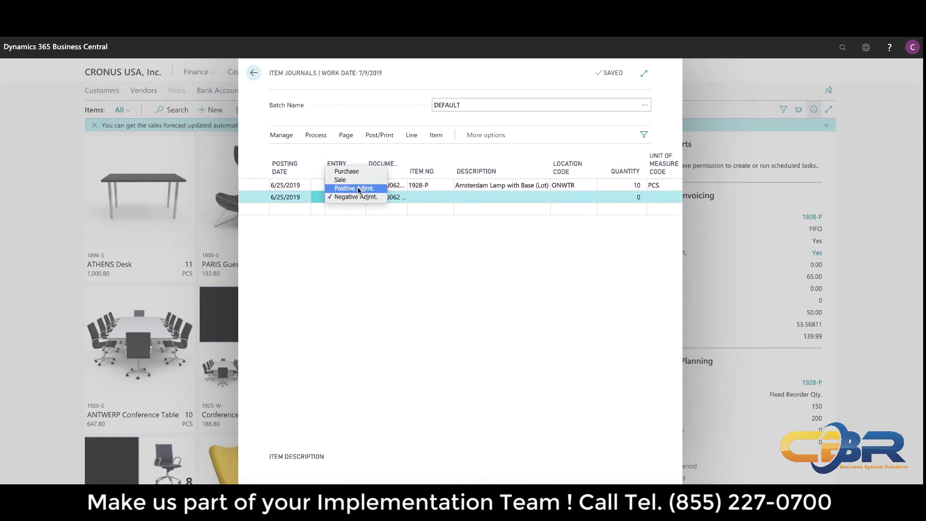
pyautogui.click(359, 191)
pyautogui.press('Tab')
pyautogui.press('Tab')
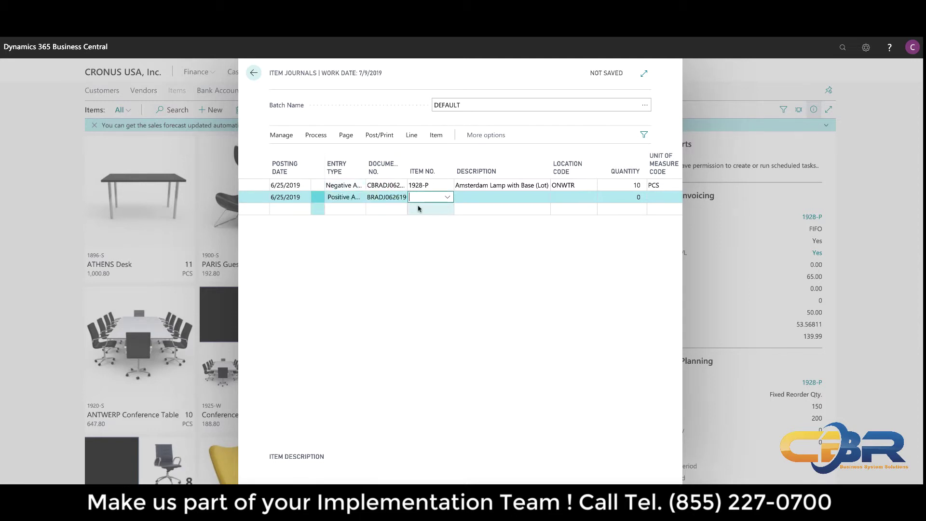
pyautogui.write('1928-p')
pyautogui.press('Tab')
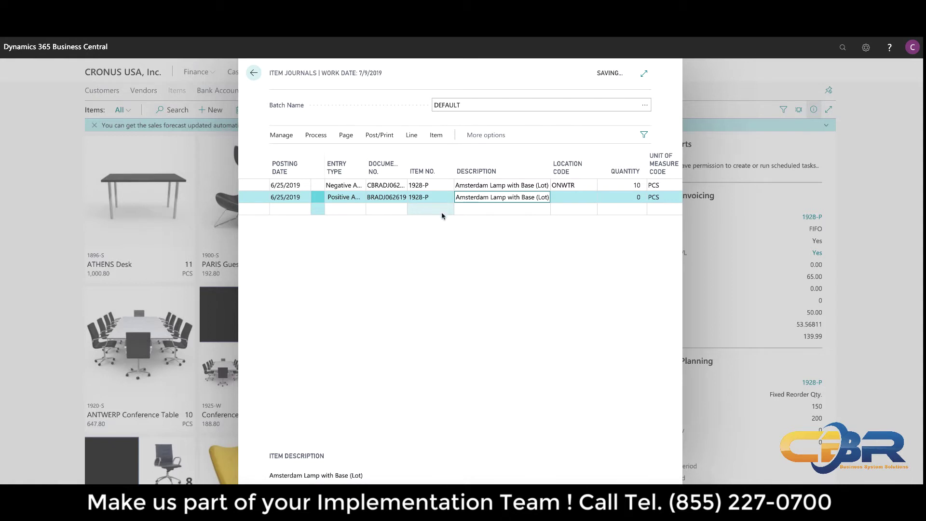
# Set the new line's location to ONWTR and quantity to 10.
pyautogui.click(577, 195)
pyautogui.click(590, 198)
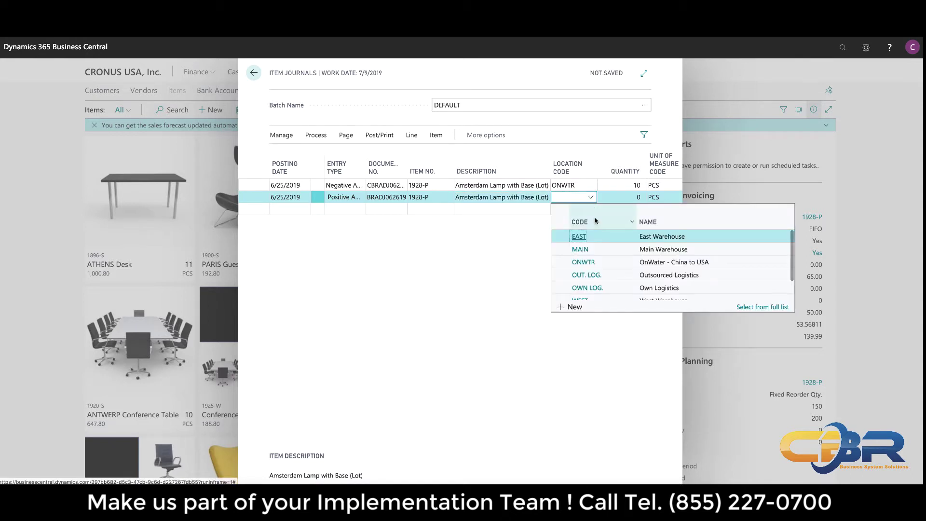
pyautogui.click(595, 264)
pyautogui.press('Tab')
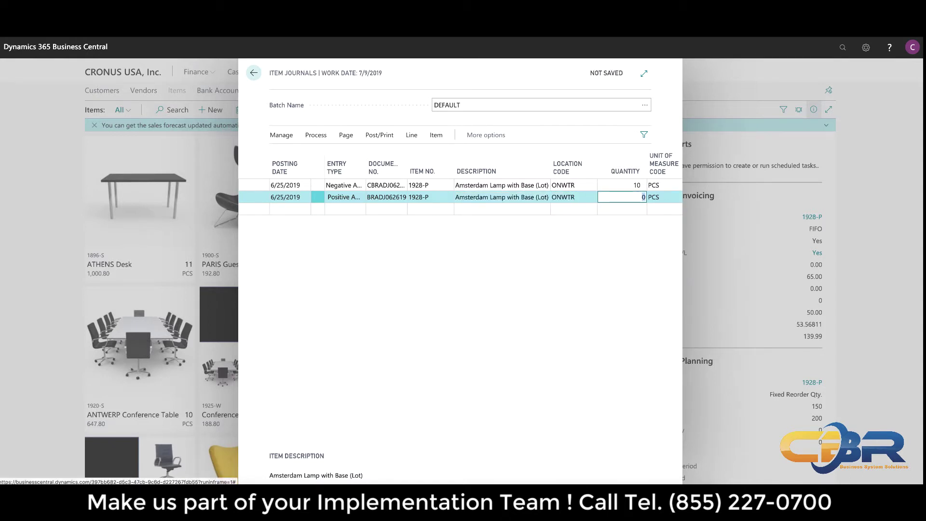
pyautogui.write('10')
pyautogui.press('Tab')
pyautogui.press('Tab')
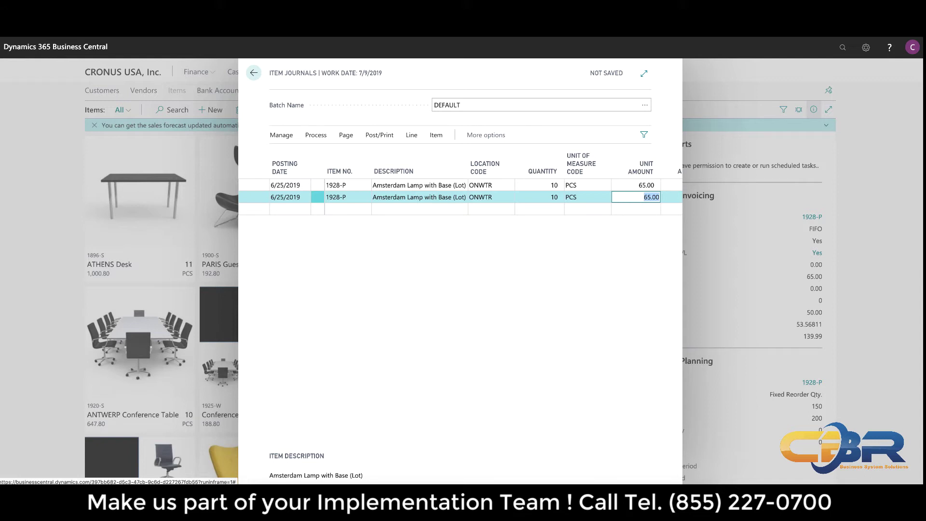
pyautogui.click(635, 185)
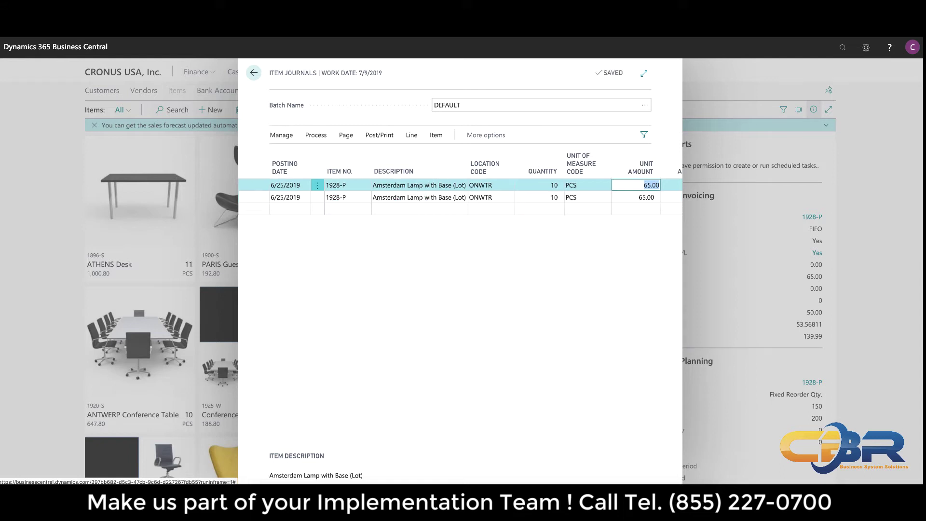
pyautogui.click(651, 185)
pyautogui.hotkey('shift', 'Tab')
pyautogui.hotkey('shift', 'Tab')
pyautogui.hotkey('shift', 'Tab')
pyautogui.hotkey('shift', 'Tab')
pyautogui.hotkey('shift', 'Tab')
pyautogui.hotkey('shift', 'Tab')
pyautogui.hotkey('shift', 'Tab')
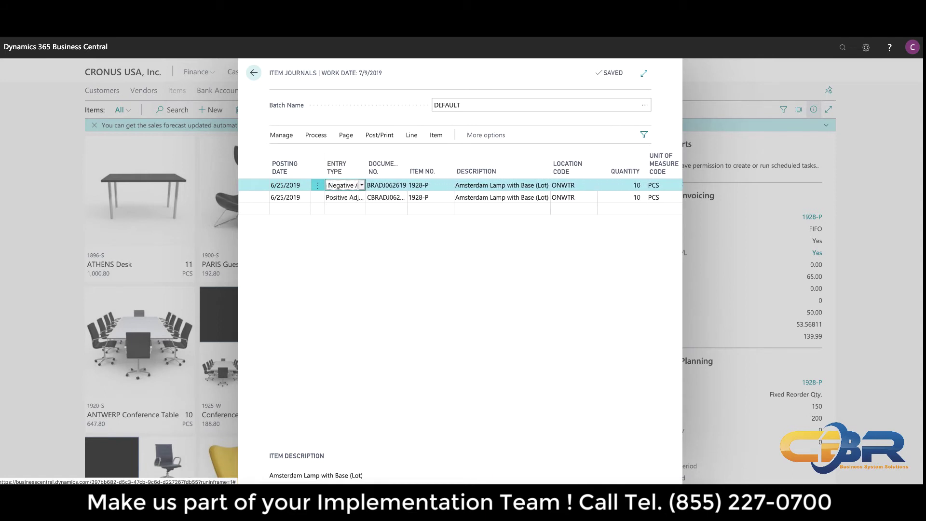
pyautogui.click(362, 185)
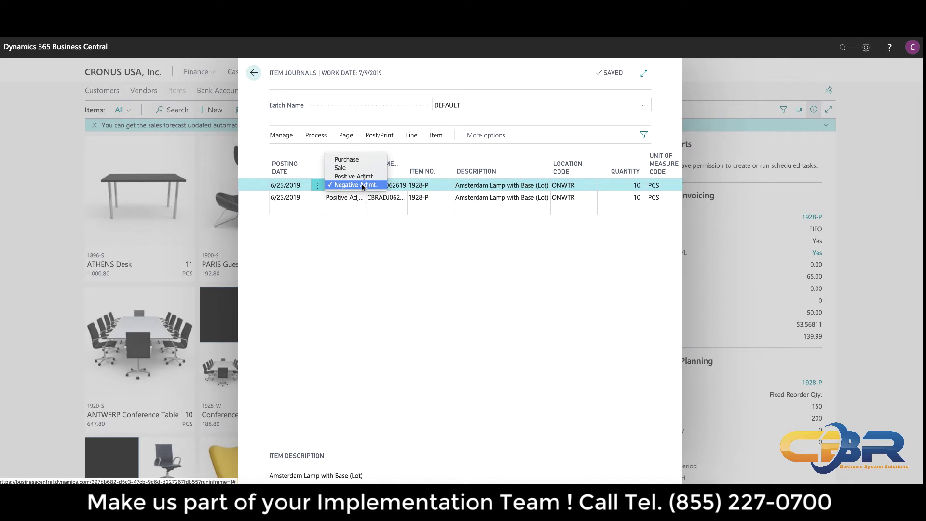
pyautogui.click(363, 186)
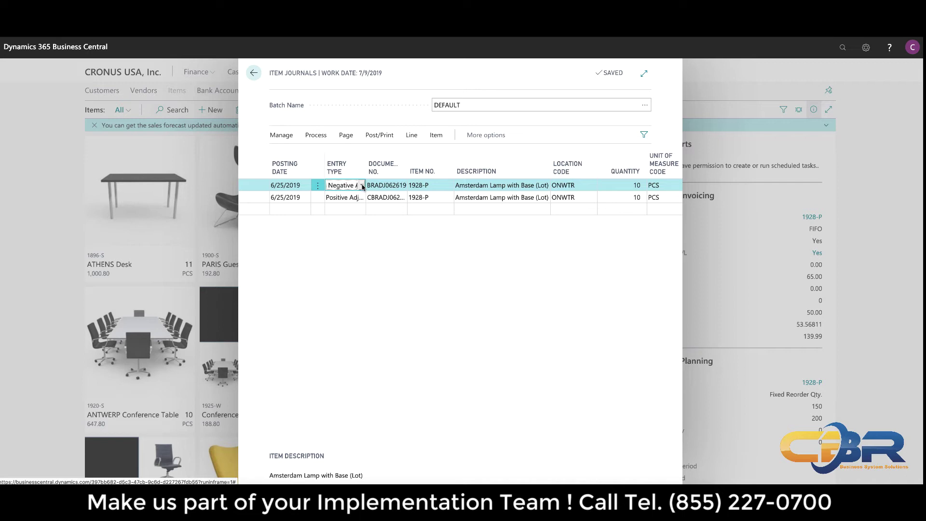
# Check the 65.00 unit amount on the first 1928-P line, then on the second.
pyautogui.press('Tab')
pyautogui.press('Tab')
pyautogui.press('Tab')
pyautogui.press('Tab')
pyautogui.press('Tab')
pyautogui.press('Tab')
pyautogui.press('Tab')
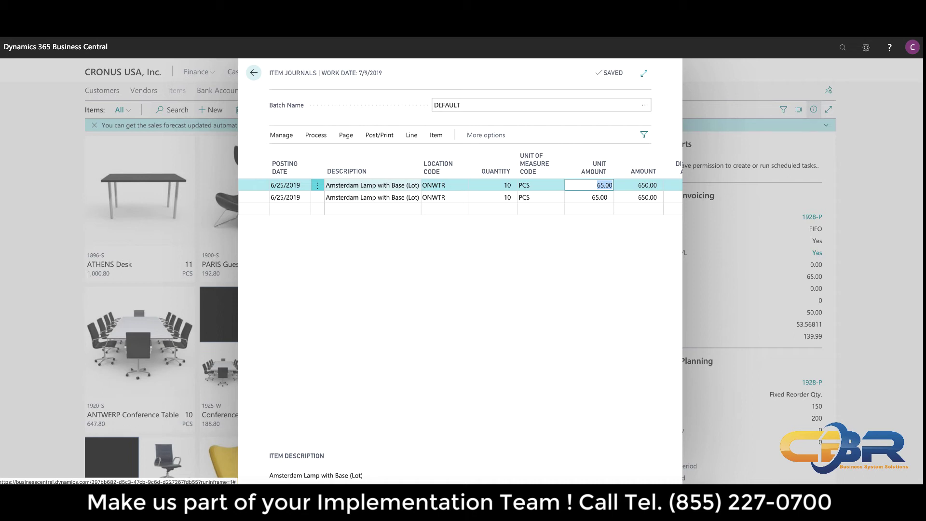
pyautogui.click(589, 196)
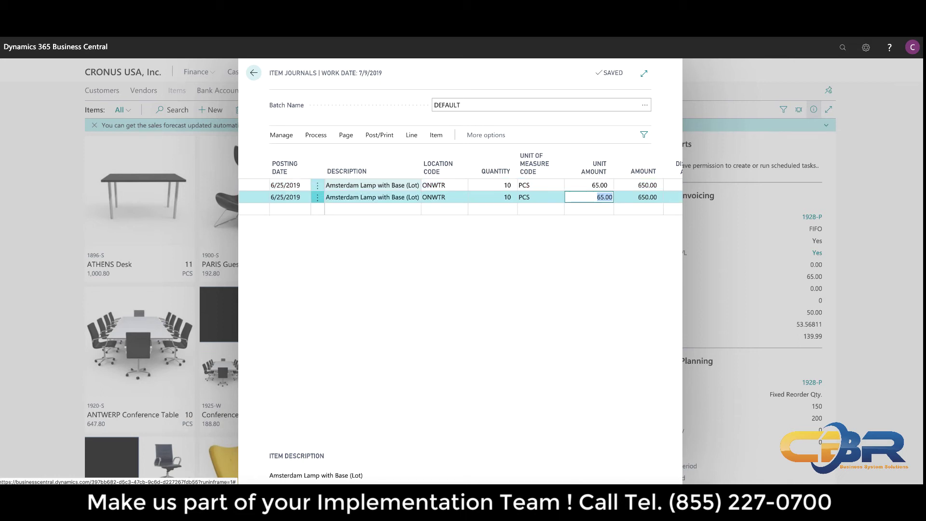